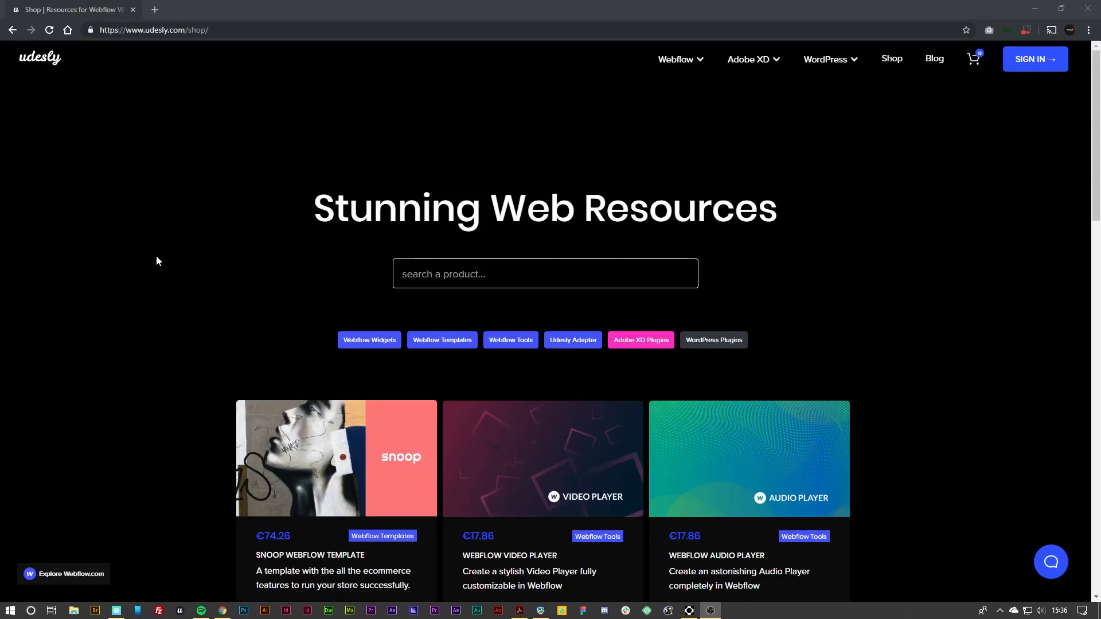
# Open Udesly's Webflow Video Player product page and clone its Webflow project into the Designer.
pyautogui.scroll(-2, 148, 258)
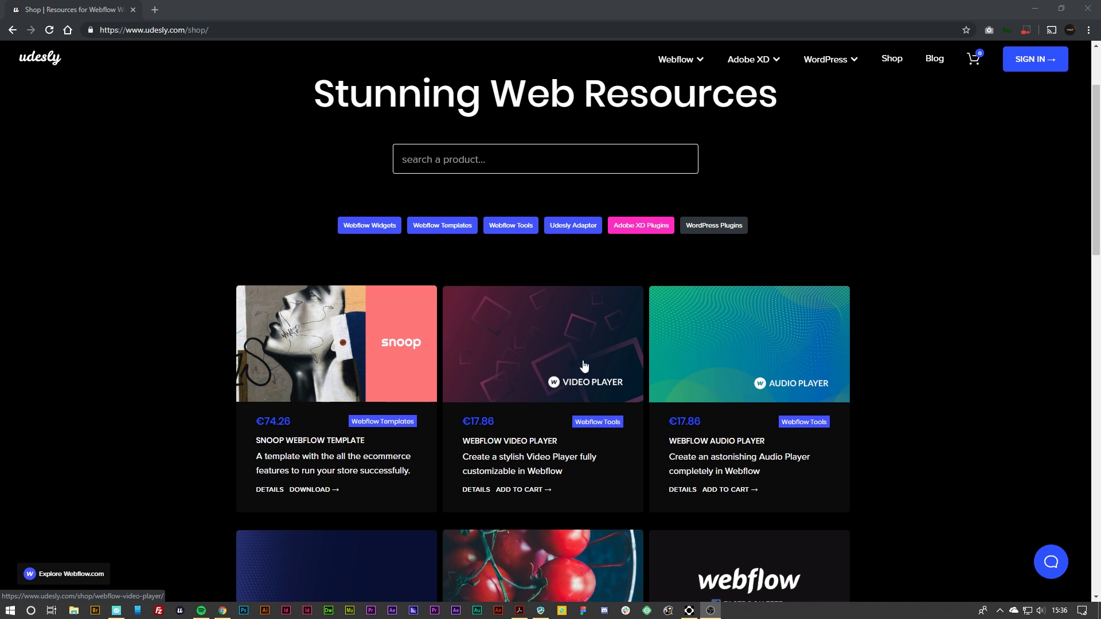
pyautogui.click(546, 365)
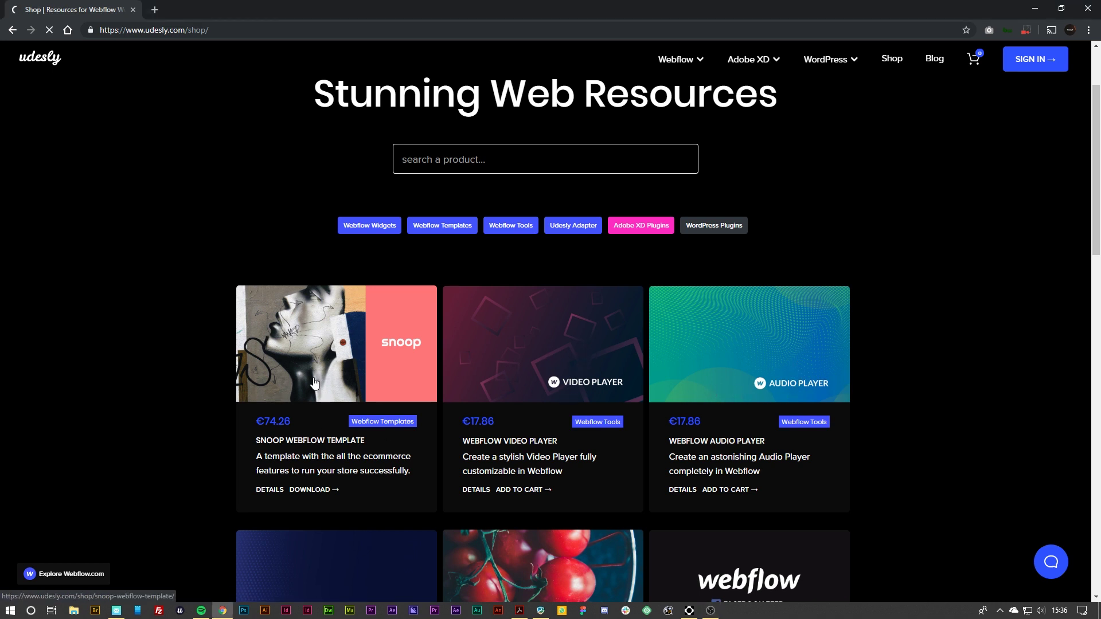
pyautogui.scroll(-1, 268, 262)
pyautogui.scroll(-4, 657, 431)
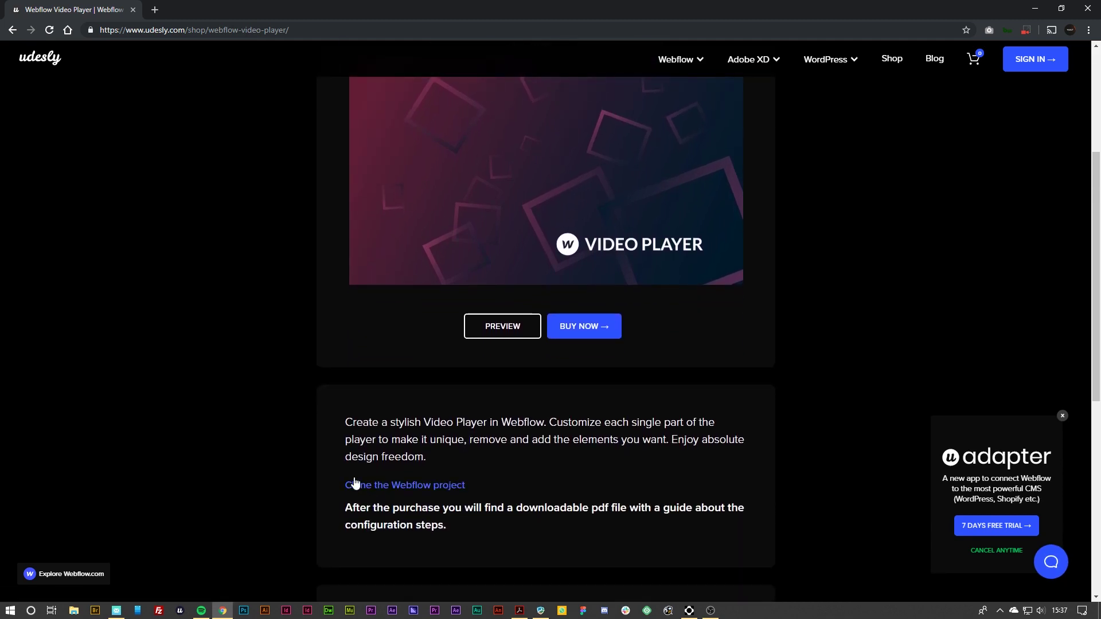
pyautogui.click(459, 485)
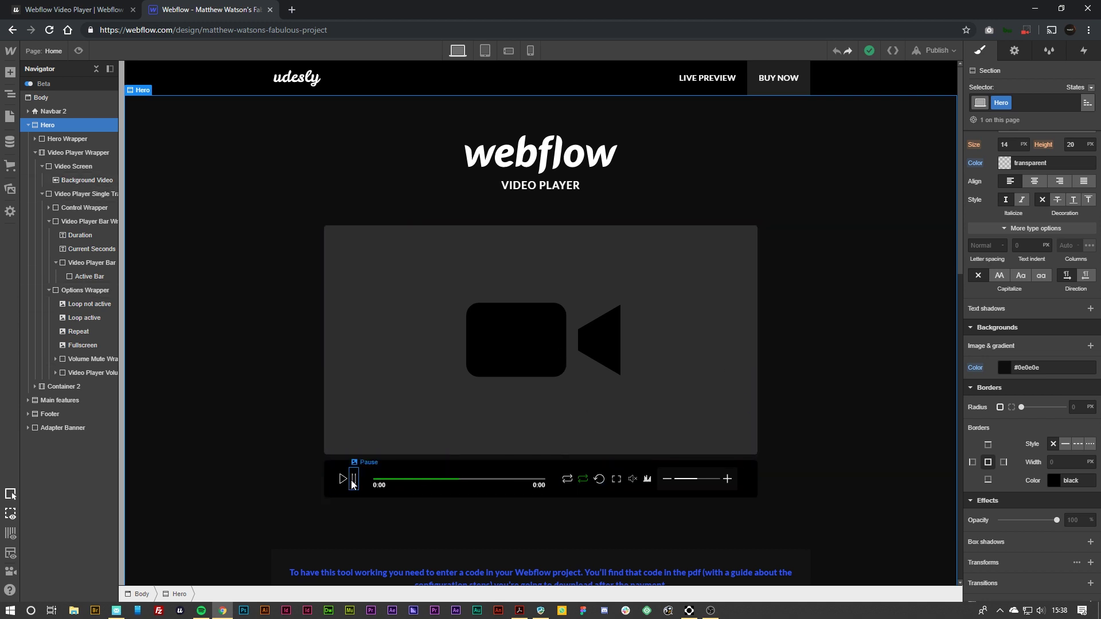
pyautogui.click(567, 480)
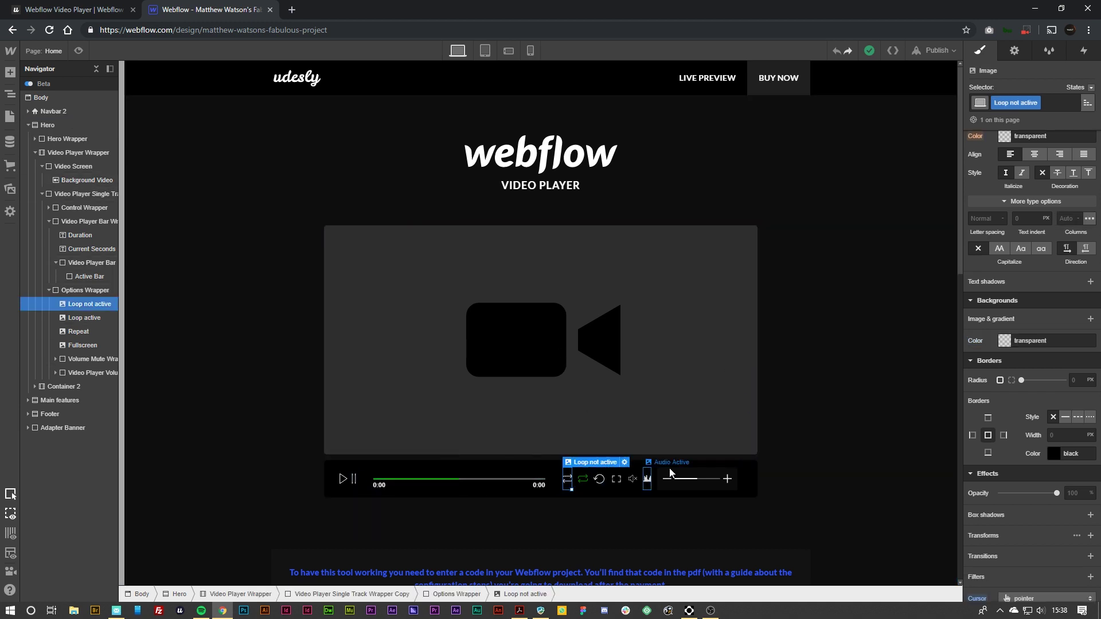
pyautogui.doubleClick(584, 479)
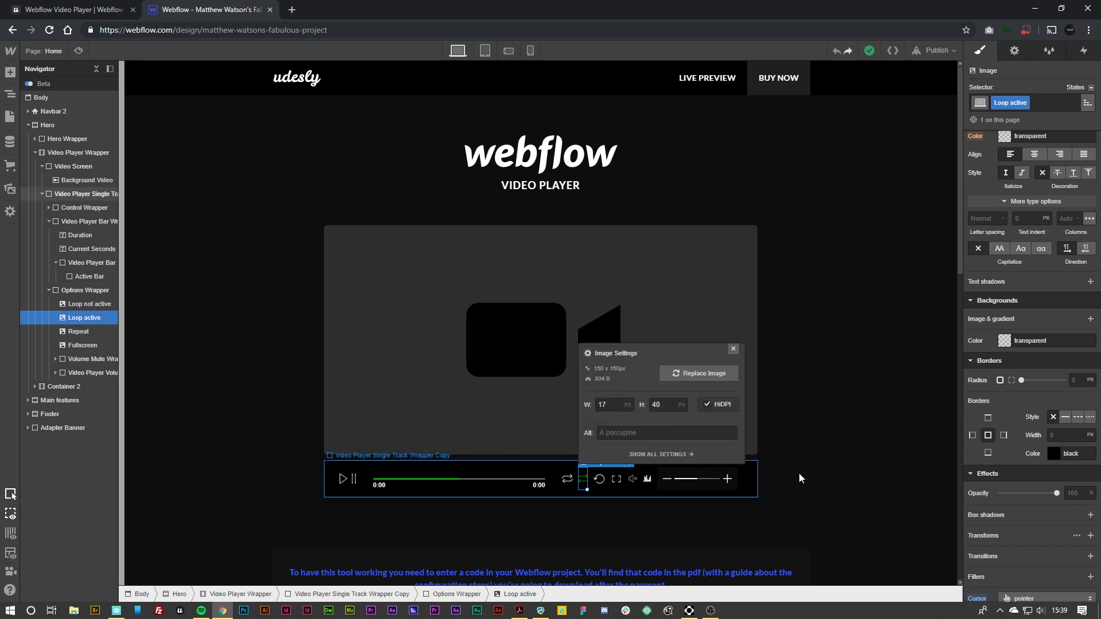
pyautogui.click(827, 462)
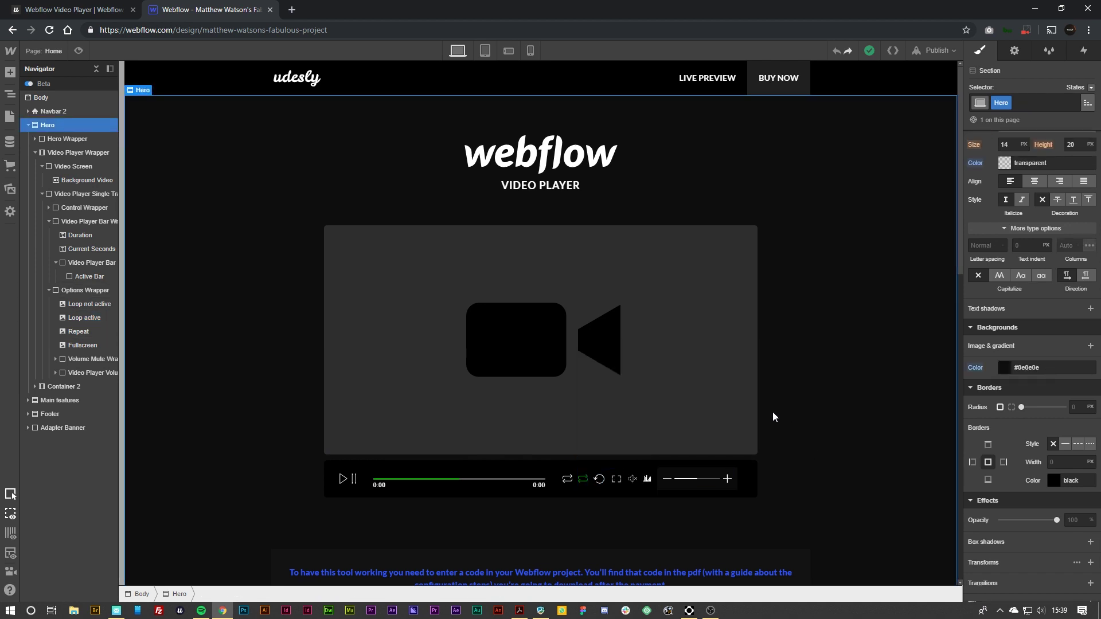
pyautogui.click(667, 405)
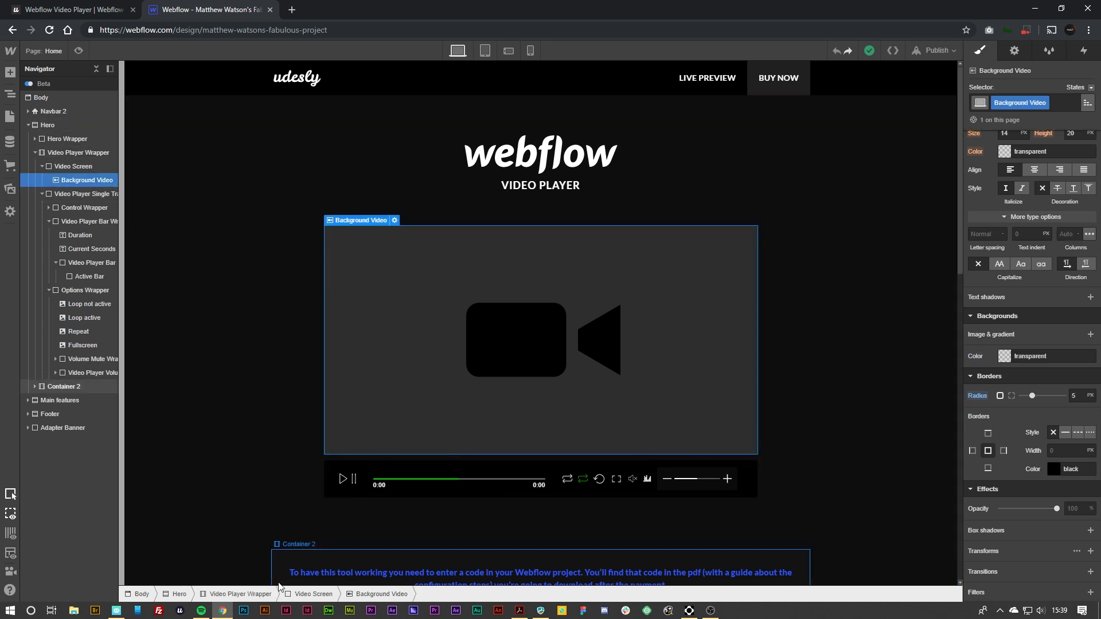
pyautogui.click(231, 595)
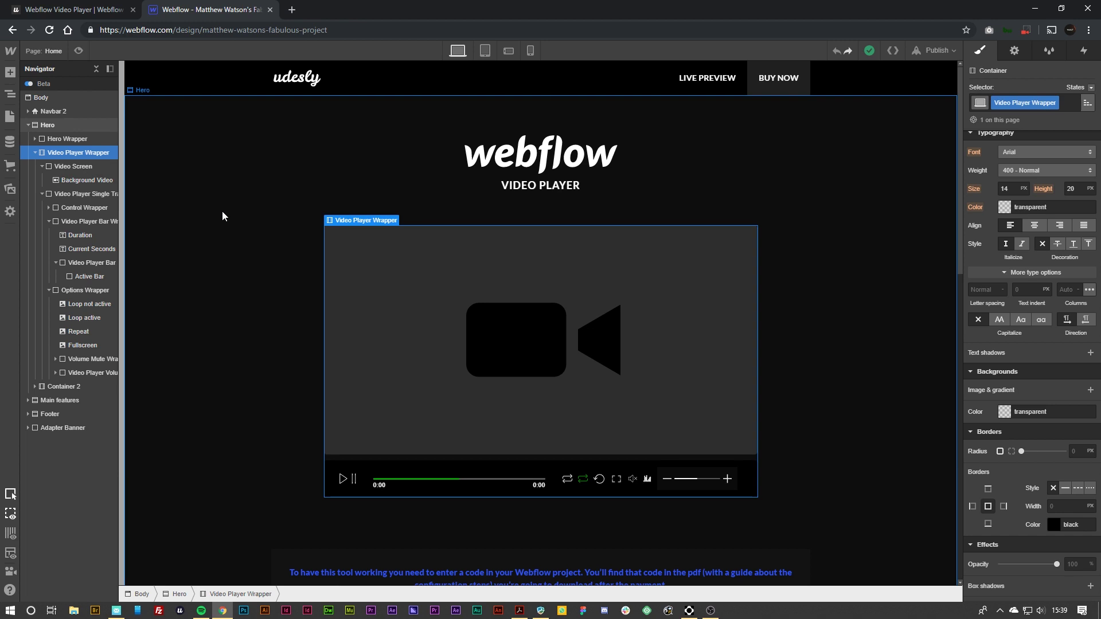
# Open the Home page's settings and place the cursor in the empty Before </body> custom code field.
pyautogui.click(10, 116)
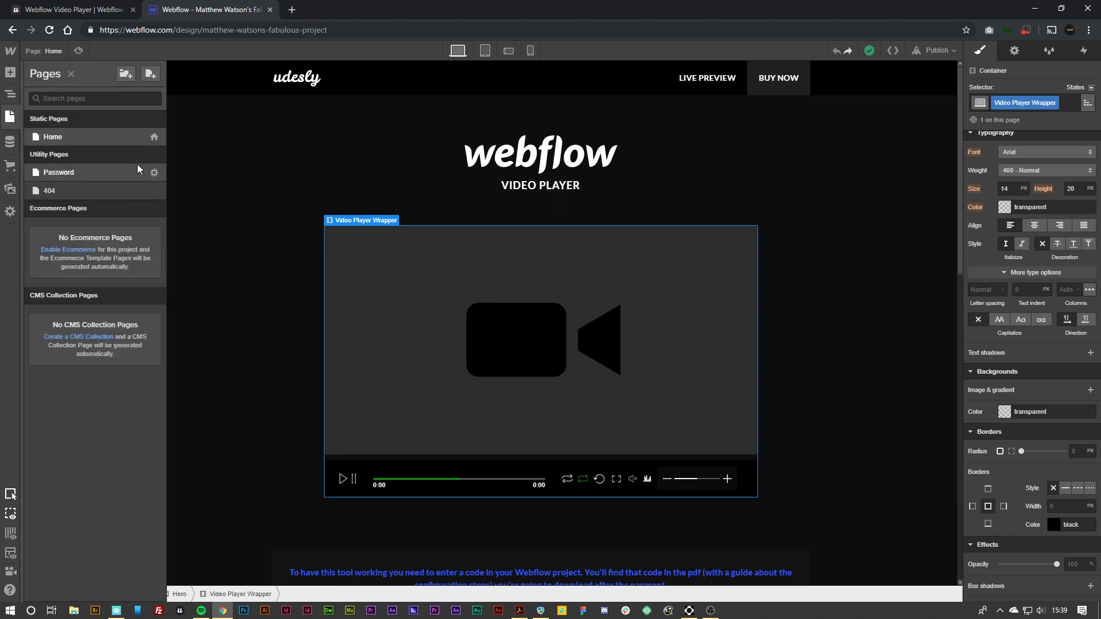
pyautogui.click(154, 138)
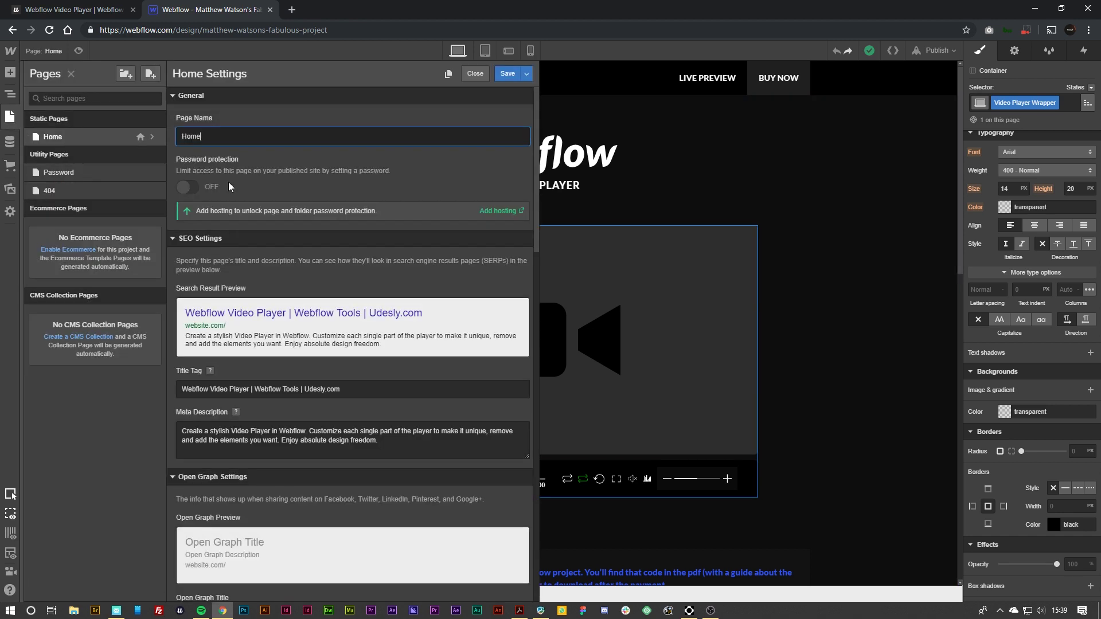
pyautogui.scroll(-15, 351, 231)
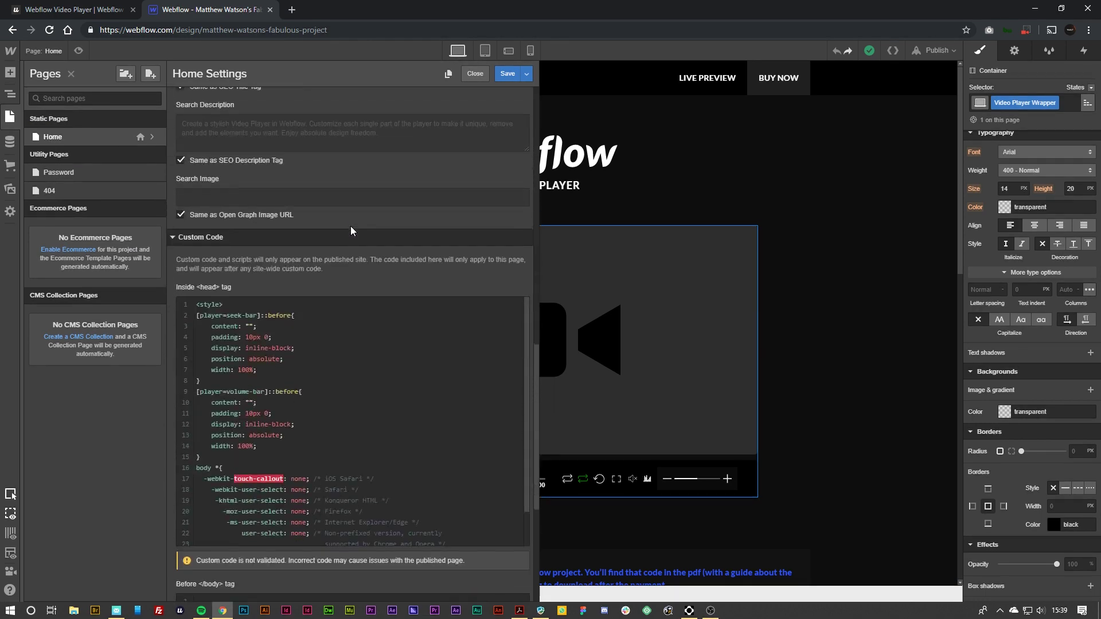
pyautogui.scroll(-2, 351, 227)
pyautogui.click(261, 334)
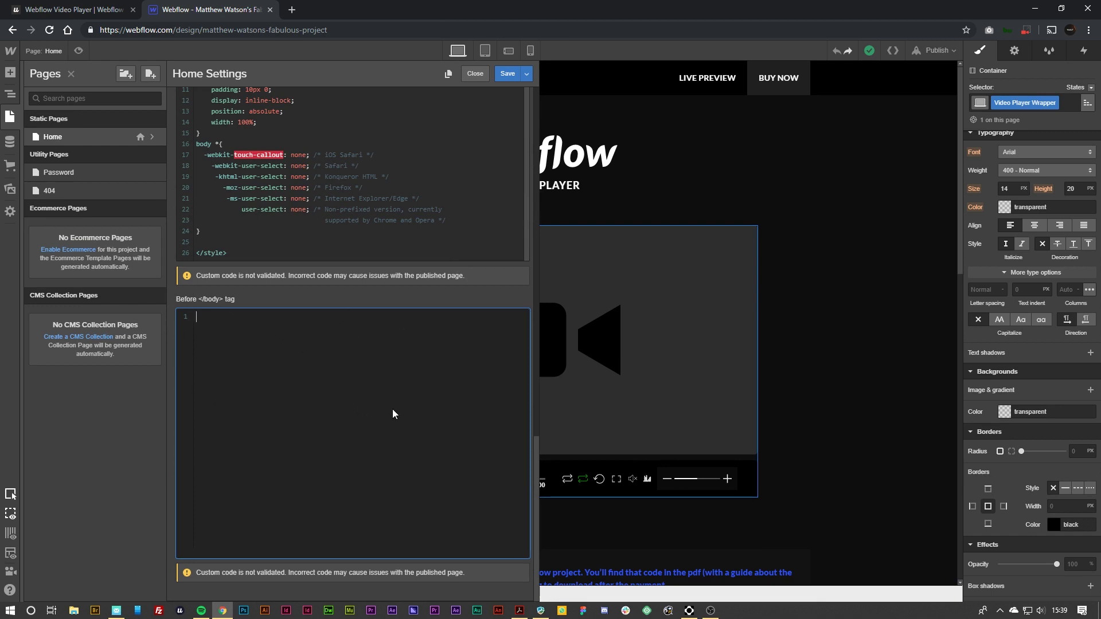
pyautogui.click(520, 610)
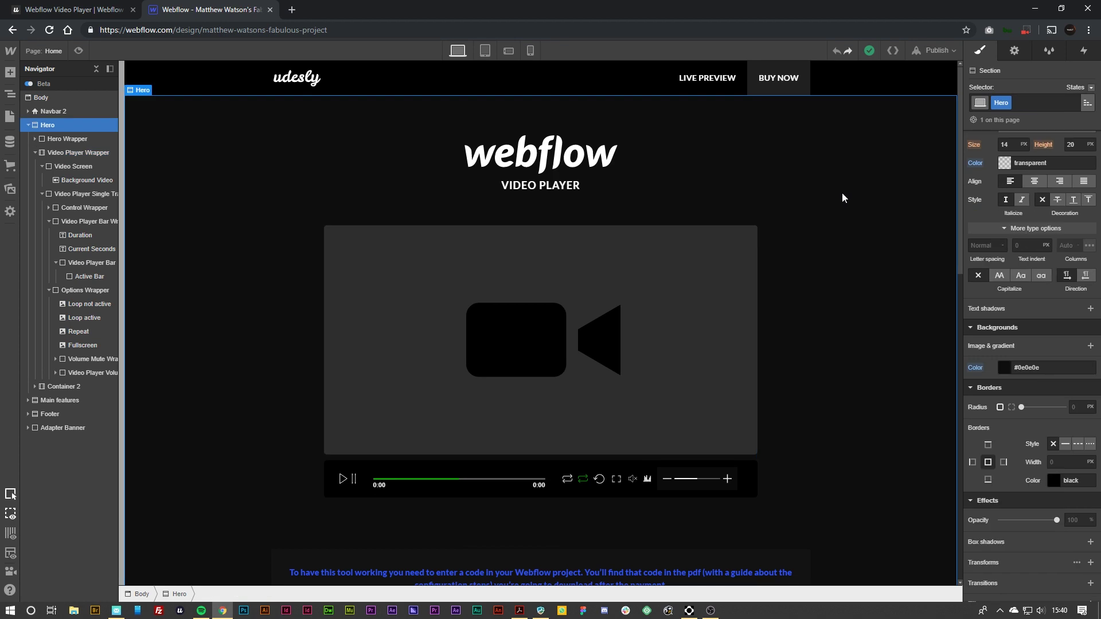
# Select the Video Player Wrapper to show its udesly-video-player and volume="0.5" attributes.
pyautogui.click(560, 293)
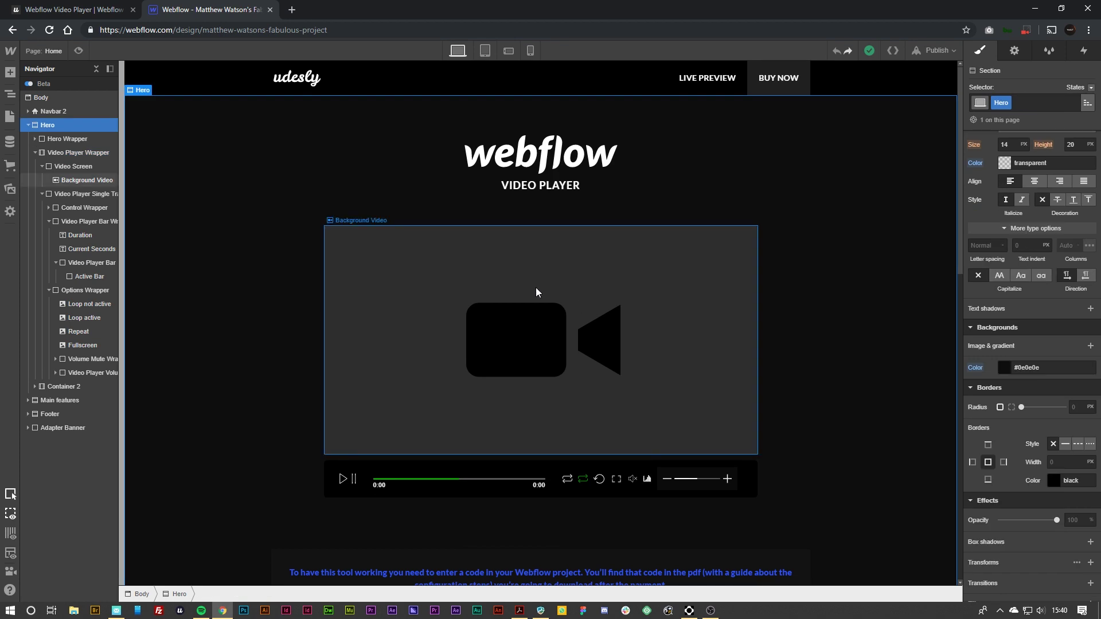
pyautogui.click(243, 594)
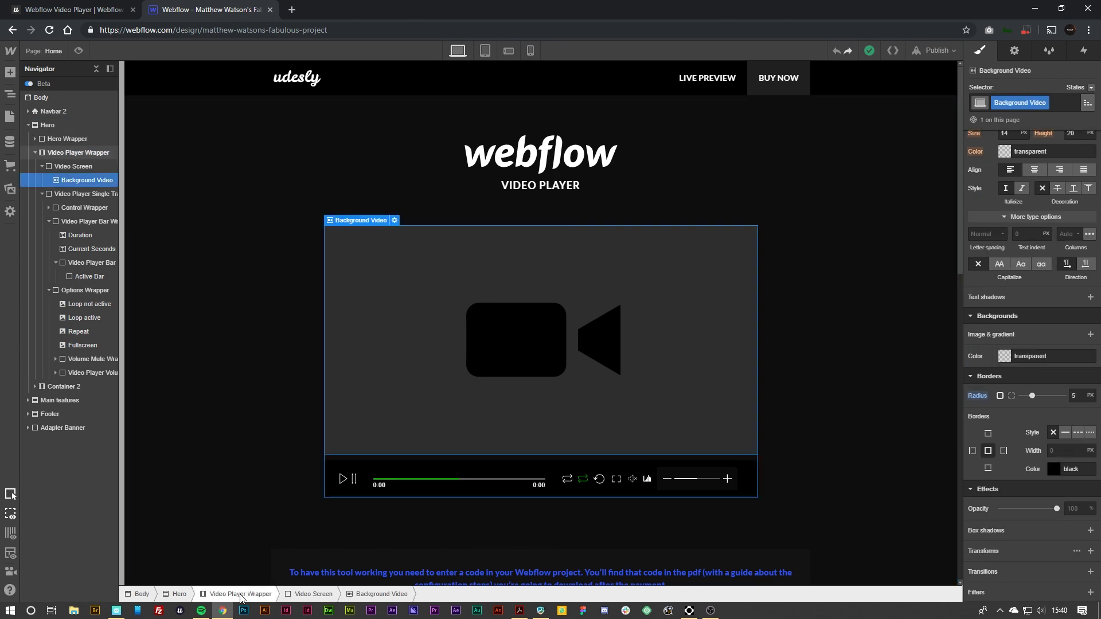
pyautogui.click(1014, 52)
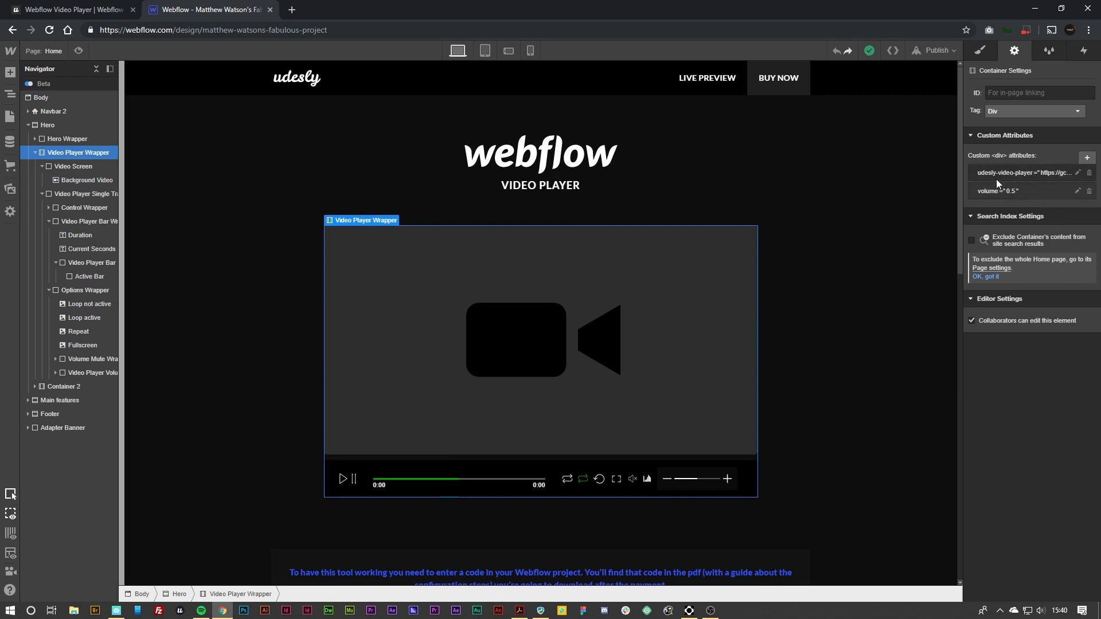
# Clear the old video URL from the udesly-video-player attribute's value.
pyautogui.click(1077, 173)
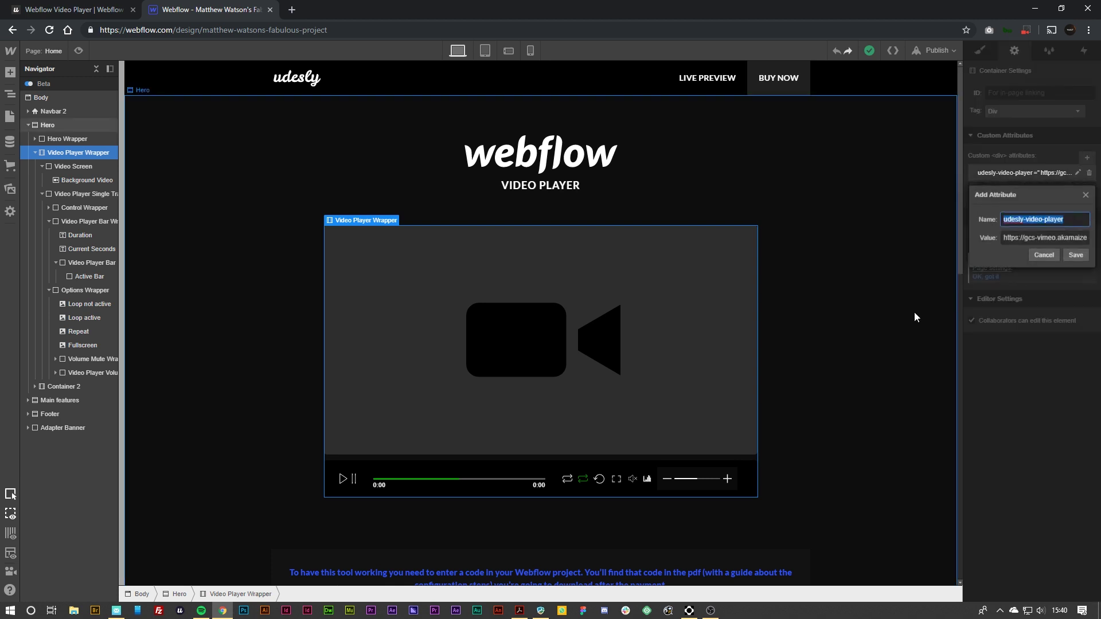
pyautogui.click(1043, 238)
pyautogui.hotkey('ctrl', 'a')
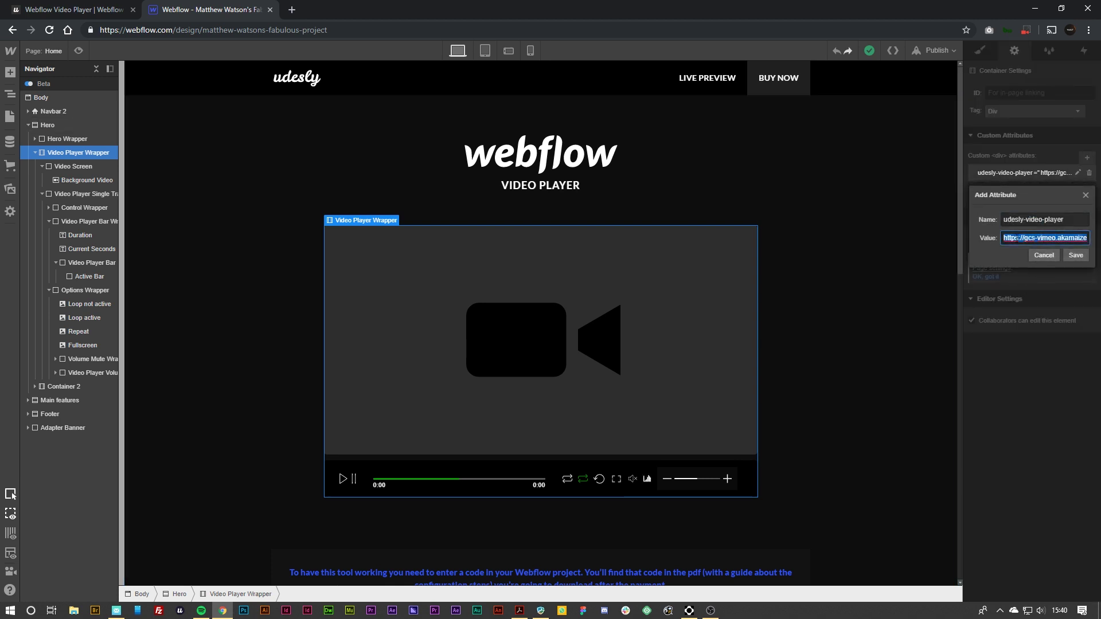
pyautogui.press('BackSpace')
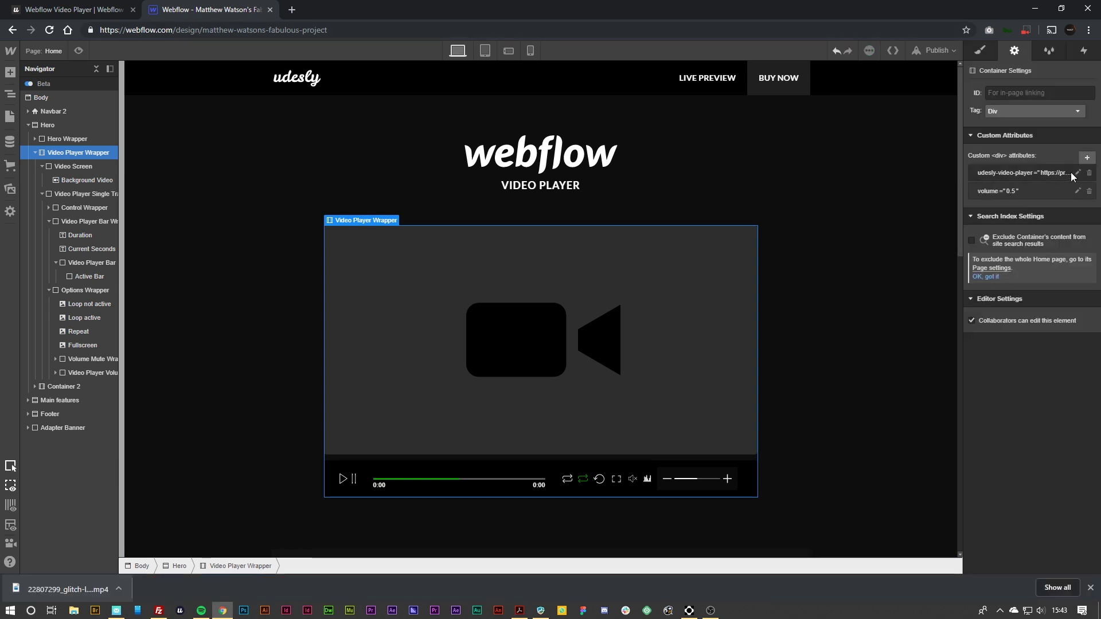
# Copy the new MP4 link and load it in a new browser tab to check the Glitch Logo clip.
pyautogui.click(1078, 173)
pyautogui.press('Tab')
pyautogui.hotkey('ctrl', 'c')
pyautogui.click(292, 9)
pyautogui.hotkey('ctrl', 'v')
pyautogui.press('Return')
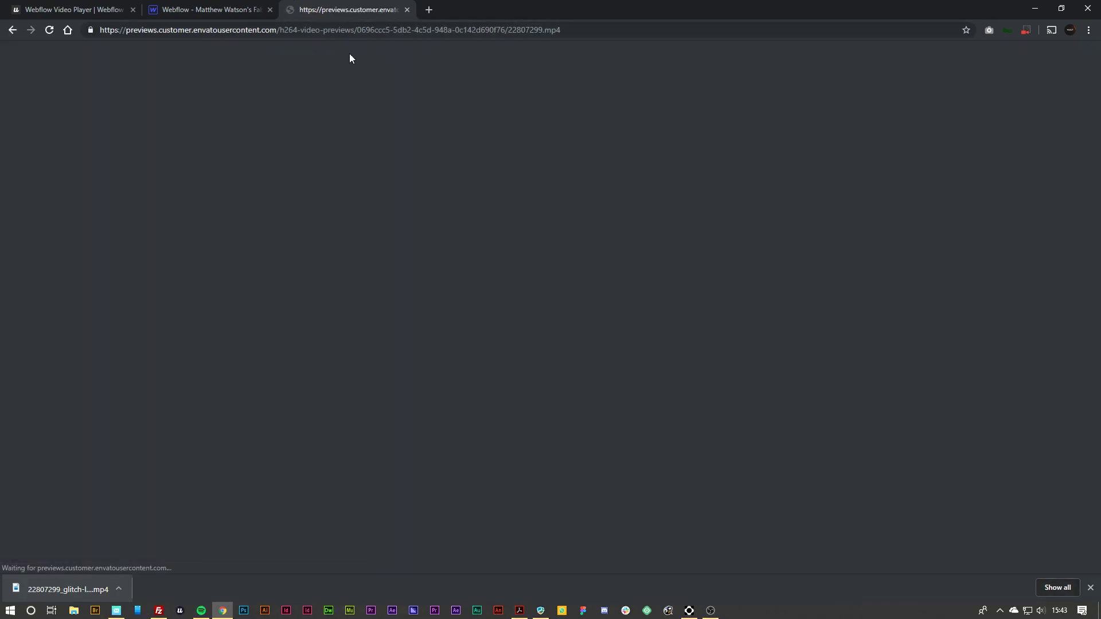
pyautogui.click(471, 34)
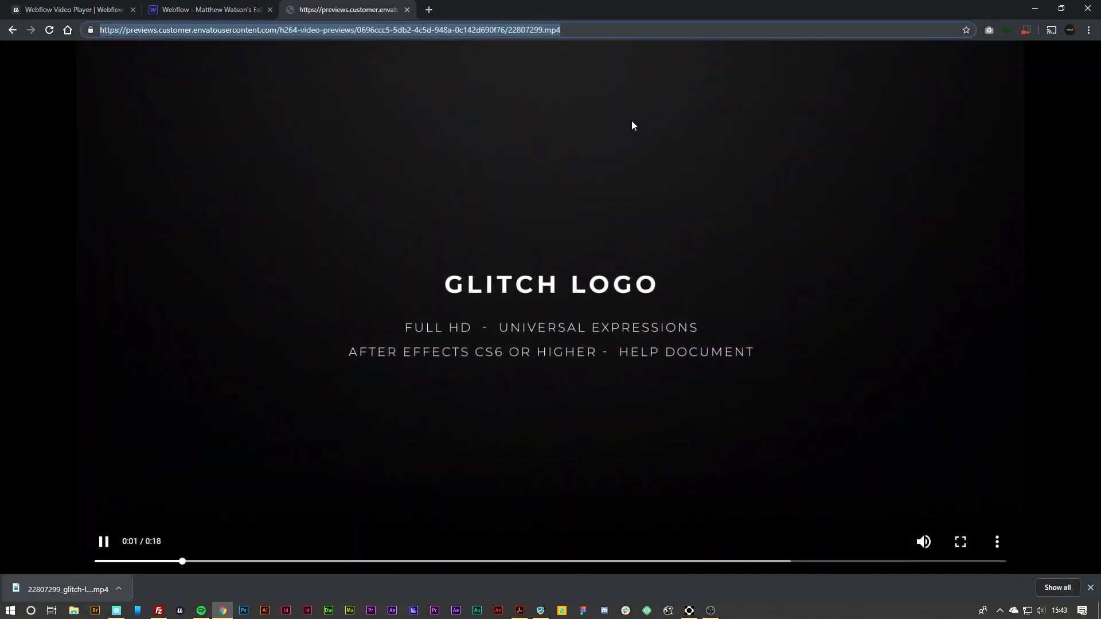
# Back in Webflow, save the udesly-video-player attribute with the new MP4 URL.
pyautogui.click(210, 10)
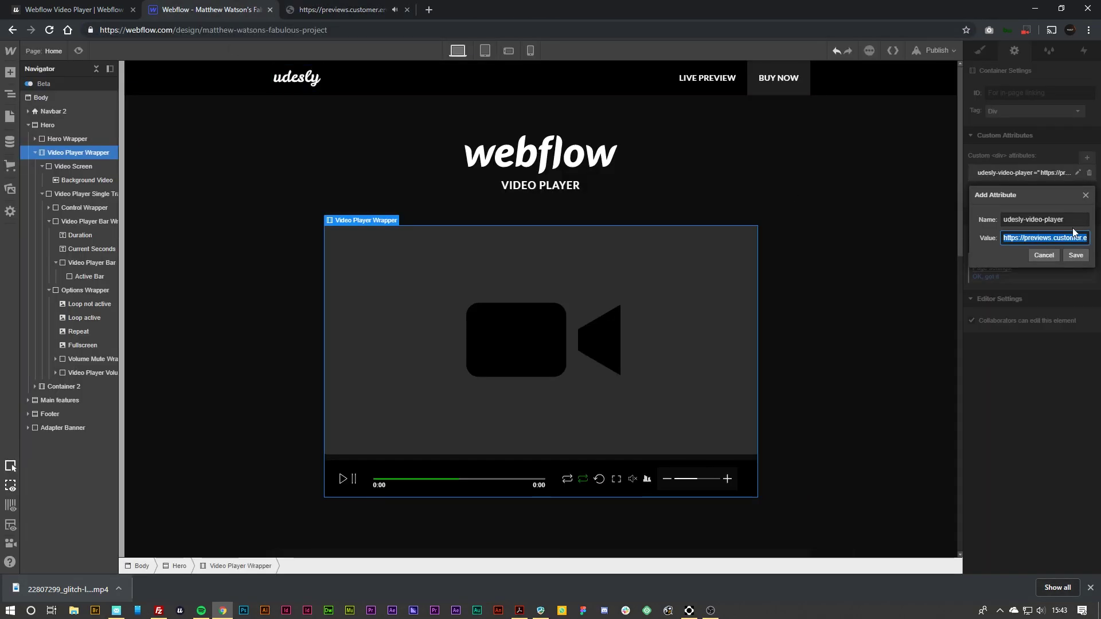
pyautogui.click(1043, 256)
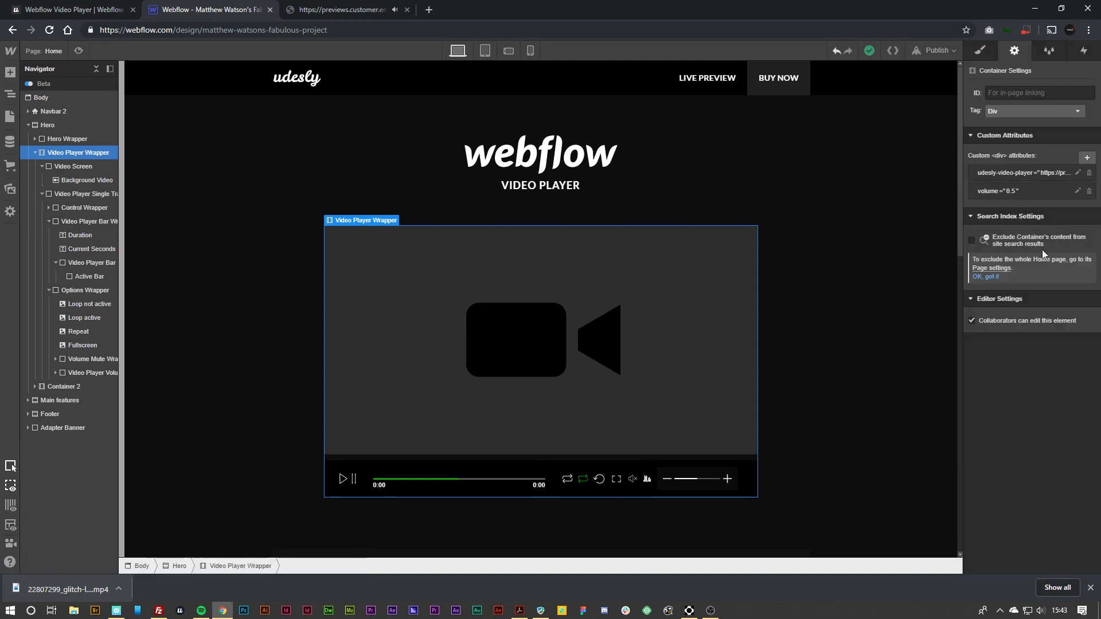
pyautogui.click(1078, 173)
pyautogui.press('Tab')
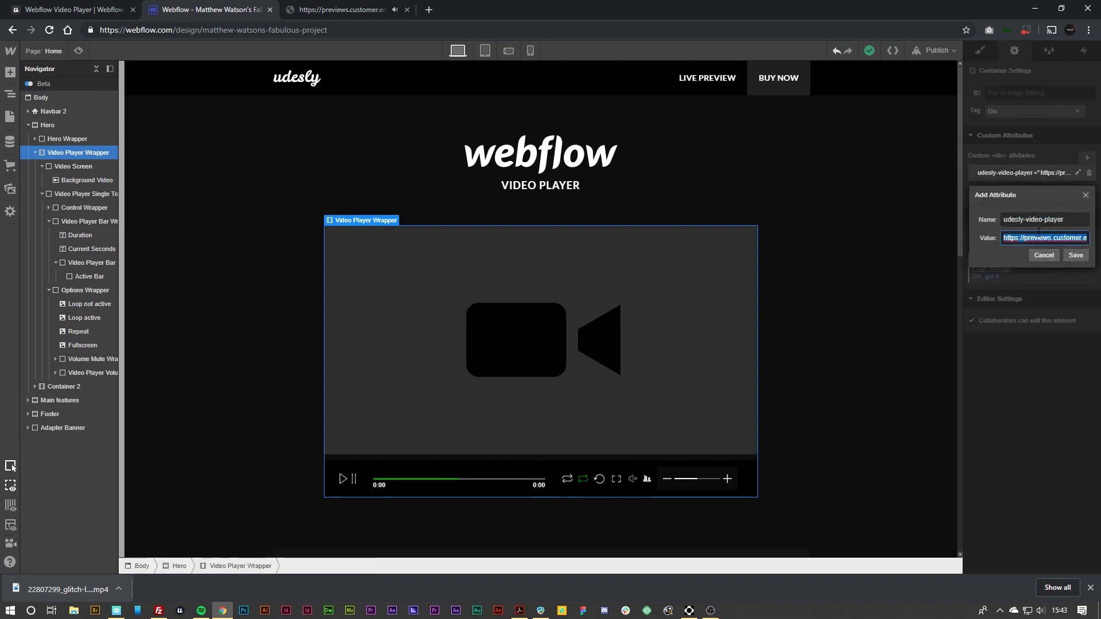
pyautogui.click(1074, 256)
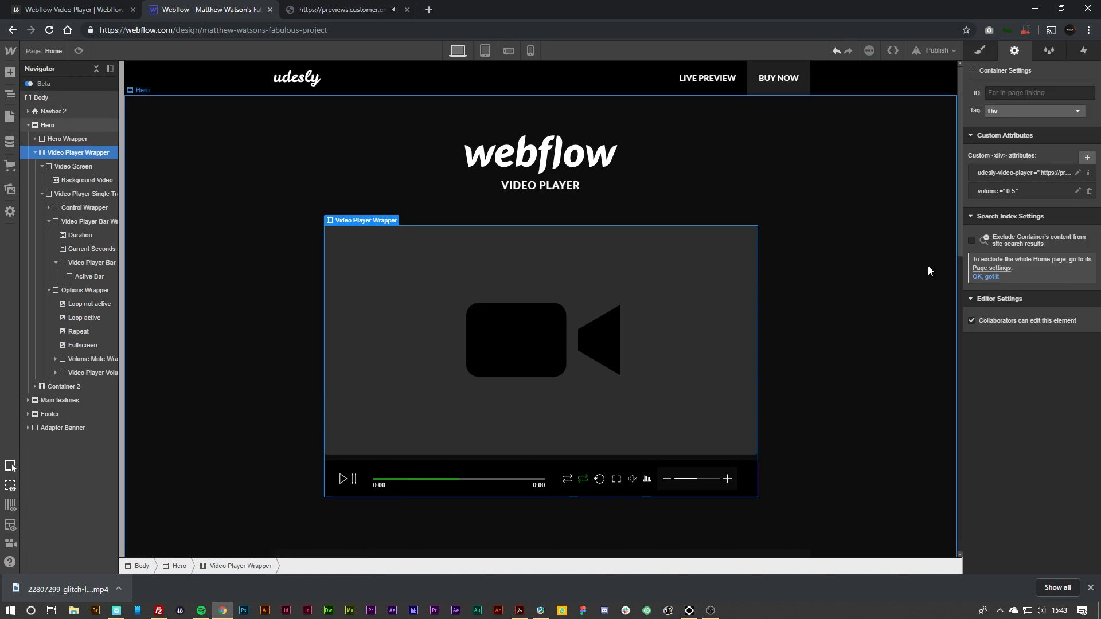
# Publish the site to the webflow.io domain and open the live page.
pyautogui.click(933, 51)
pyautogui.click(812, 161)
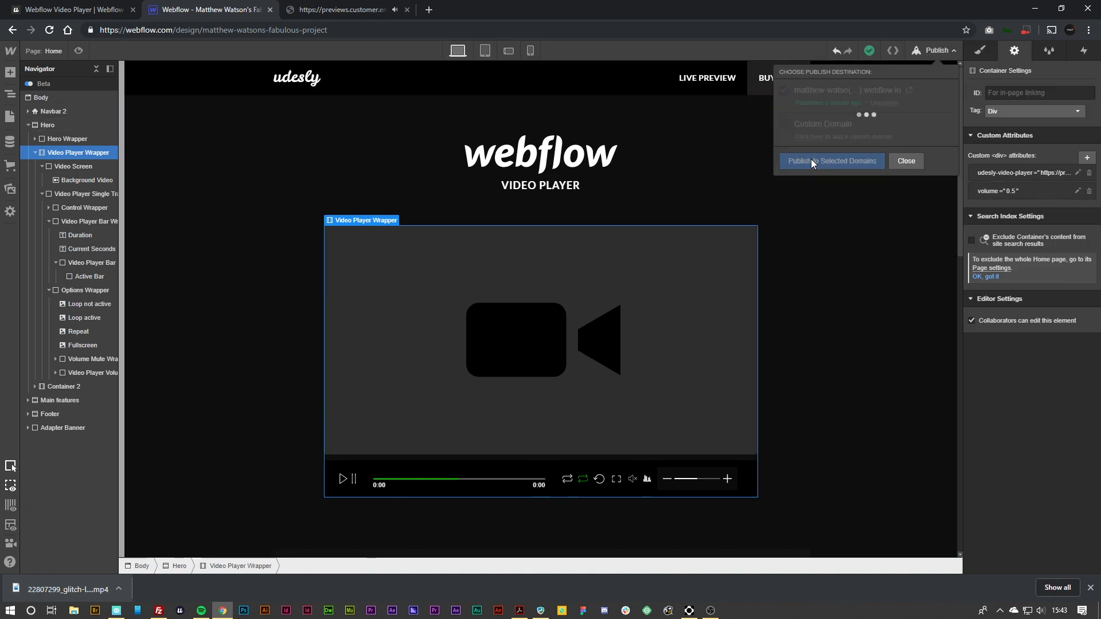
pyautogui.click(909, 90)
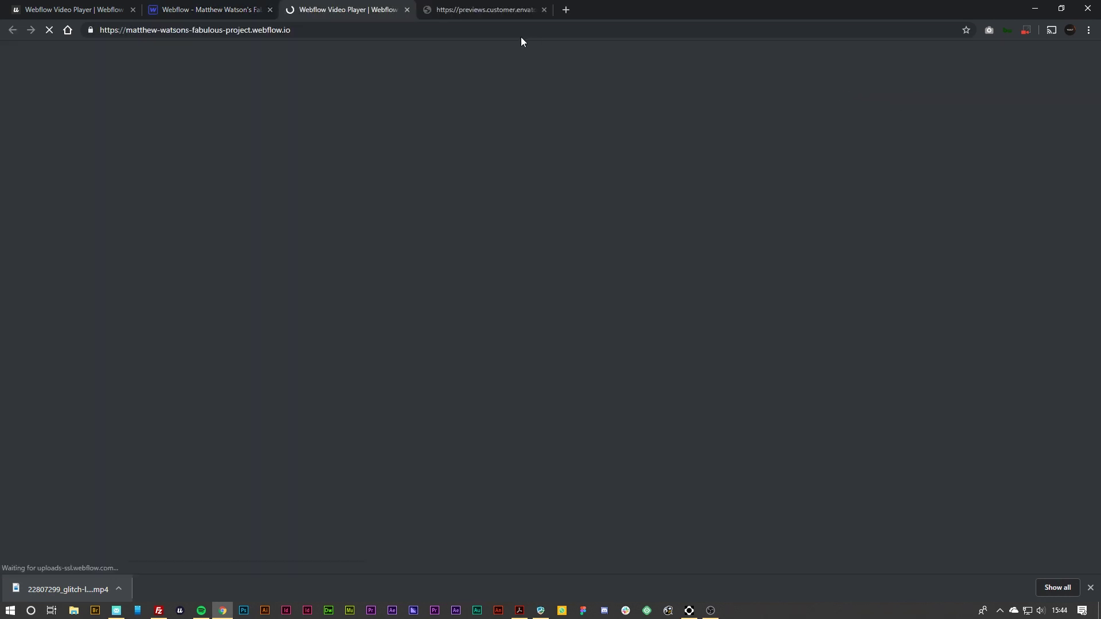
# On the live page, test play, loop on and off, pause, seeking to about 0:03, and lowering the volume.
pyautogui.click(368, 459)
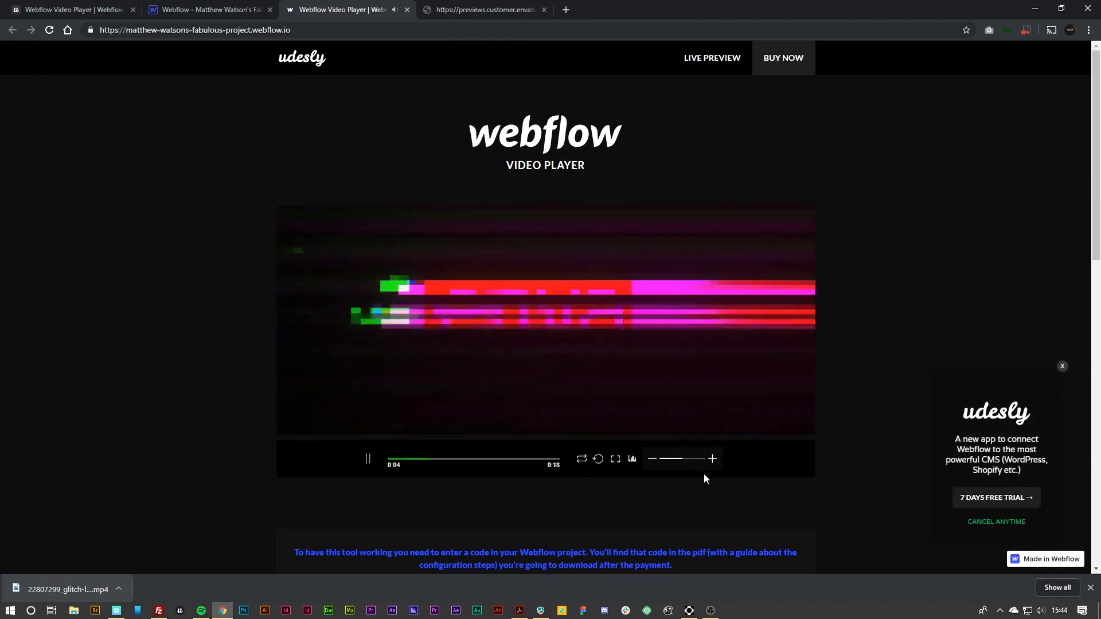
pyautogui.click(582, 460)
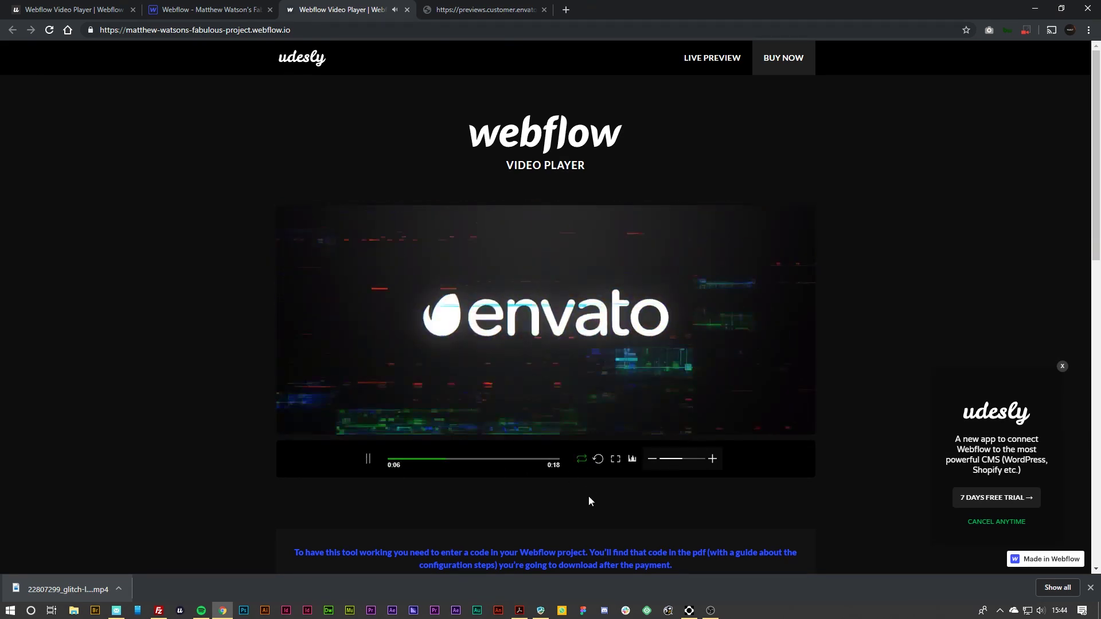
pyautogui.click(581, 459)
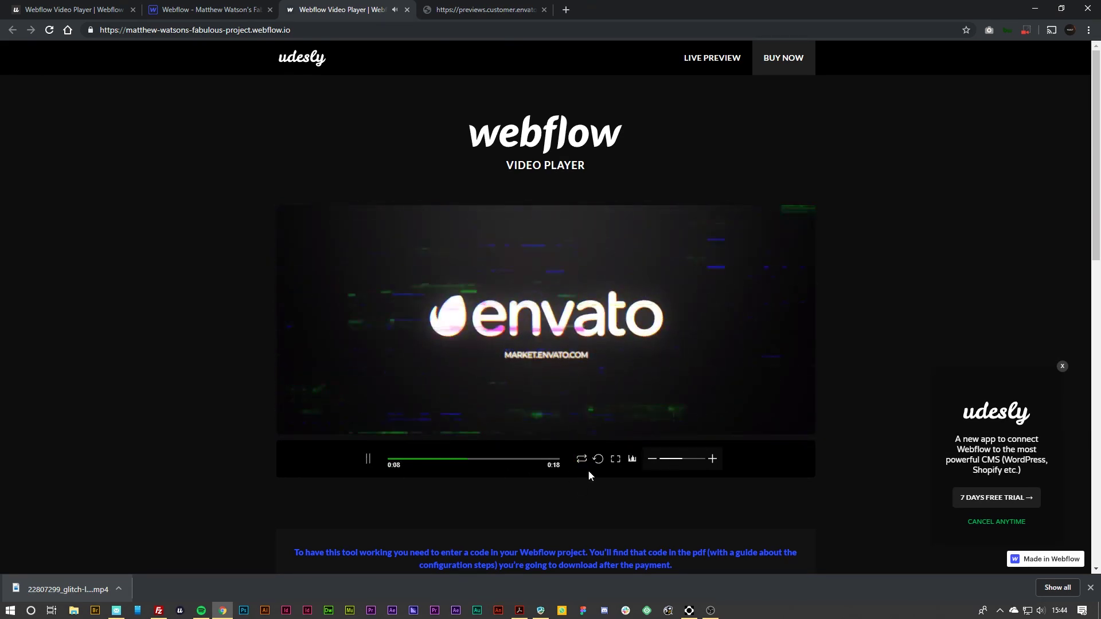
pyautogui.click(368, 459)
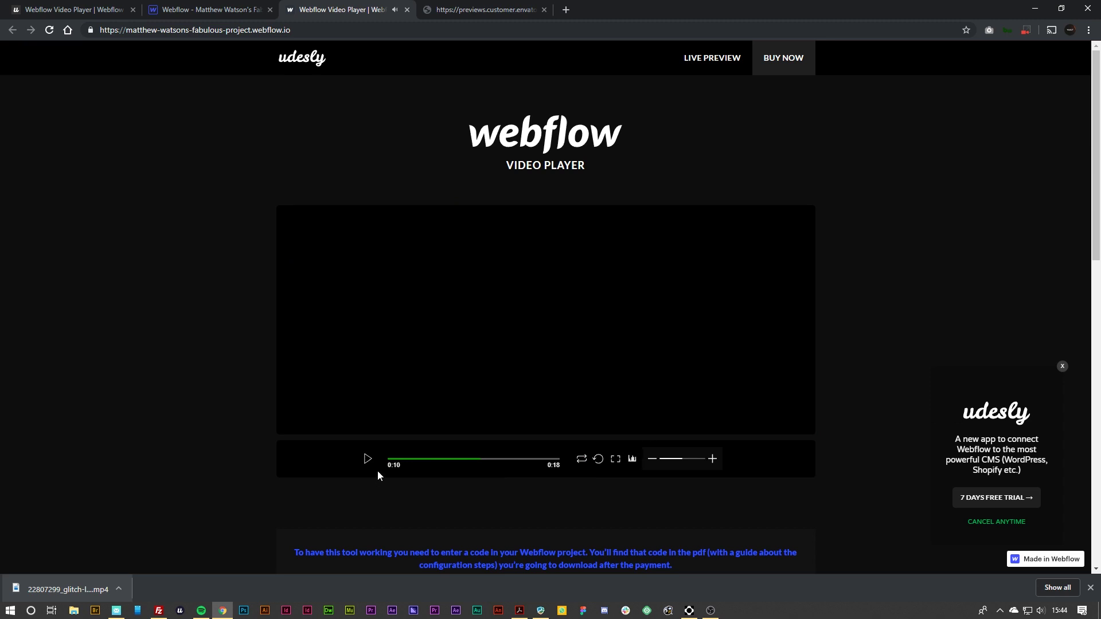
pyautogui.click(410, 460)
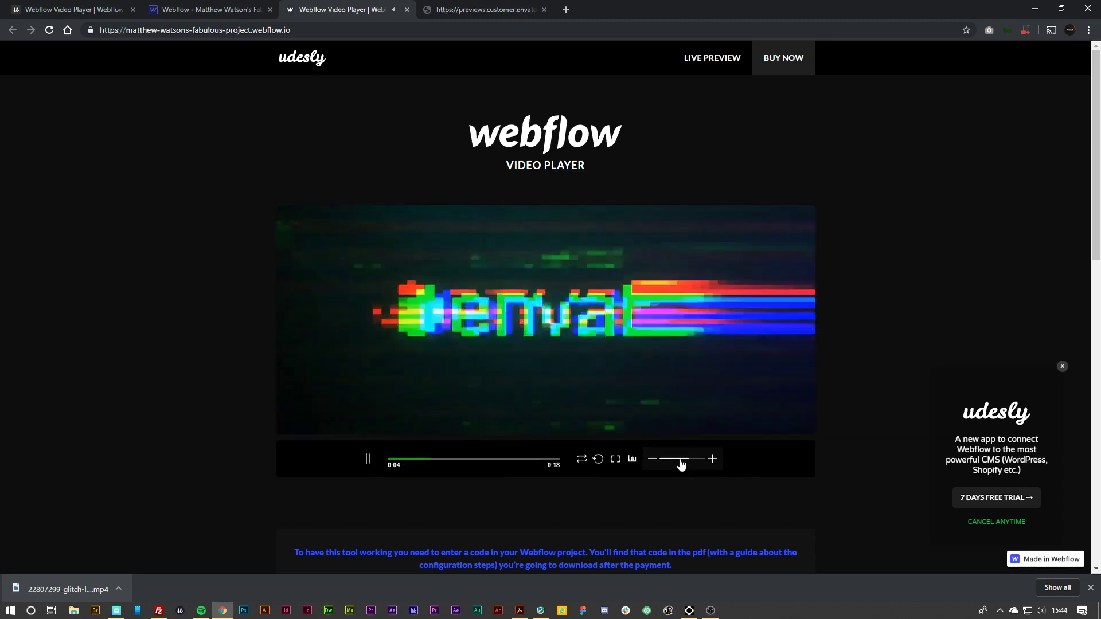
pyautogui.moveTo(682, 459); pyautogui.dragTo(663, 459)
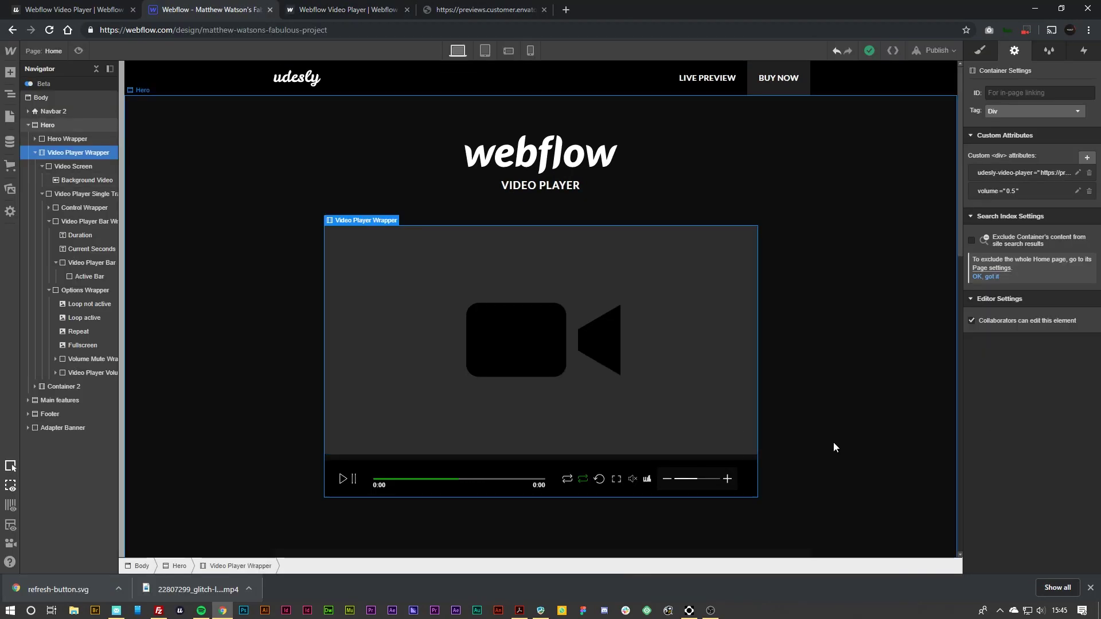
# Swap the player's Repeat icon from refresh.svg to refresh-button.svg and republish to webflow.io.
pyautogui.click(834, 446)
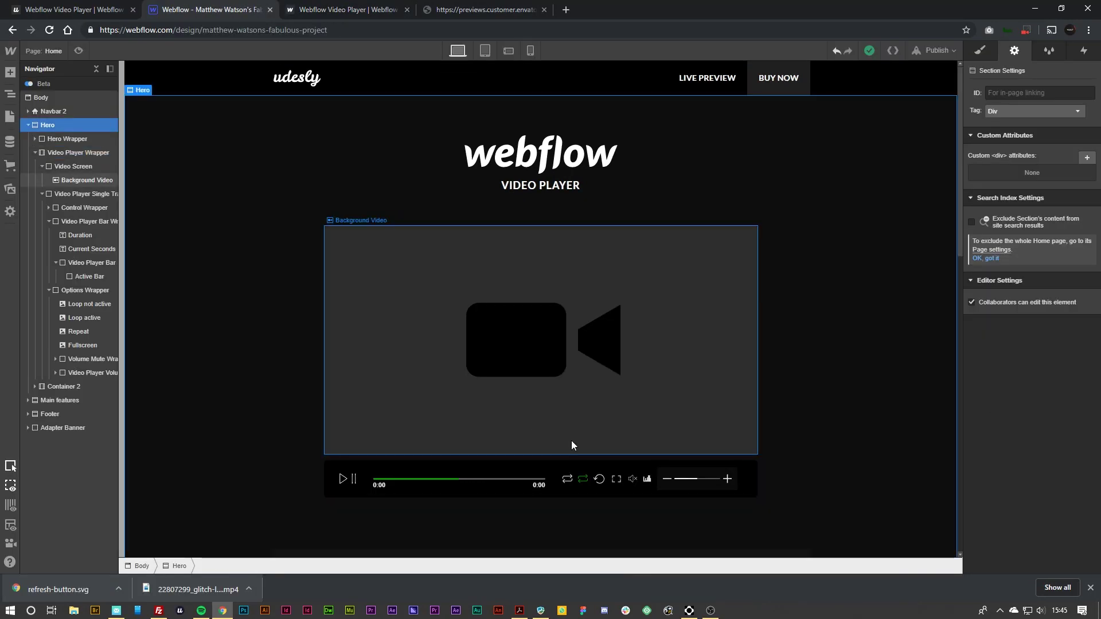
pyautogui.click(599, 480)
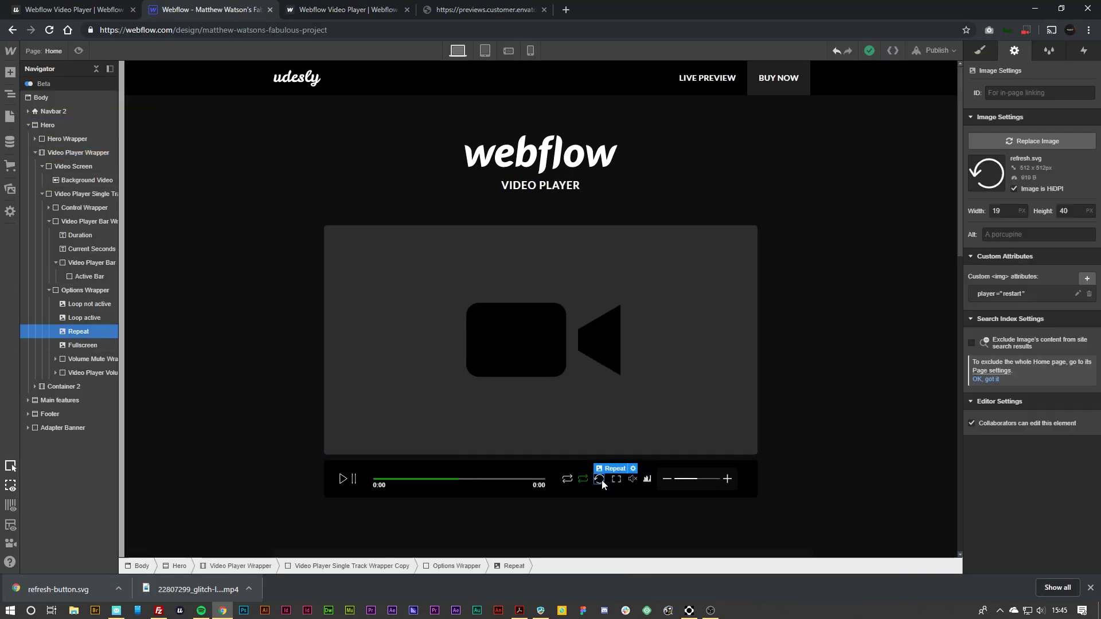
pyautogui.click(633, 468)
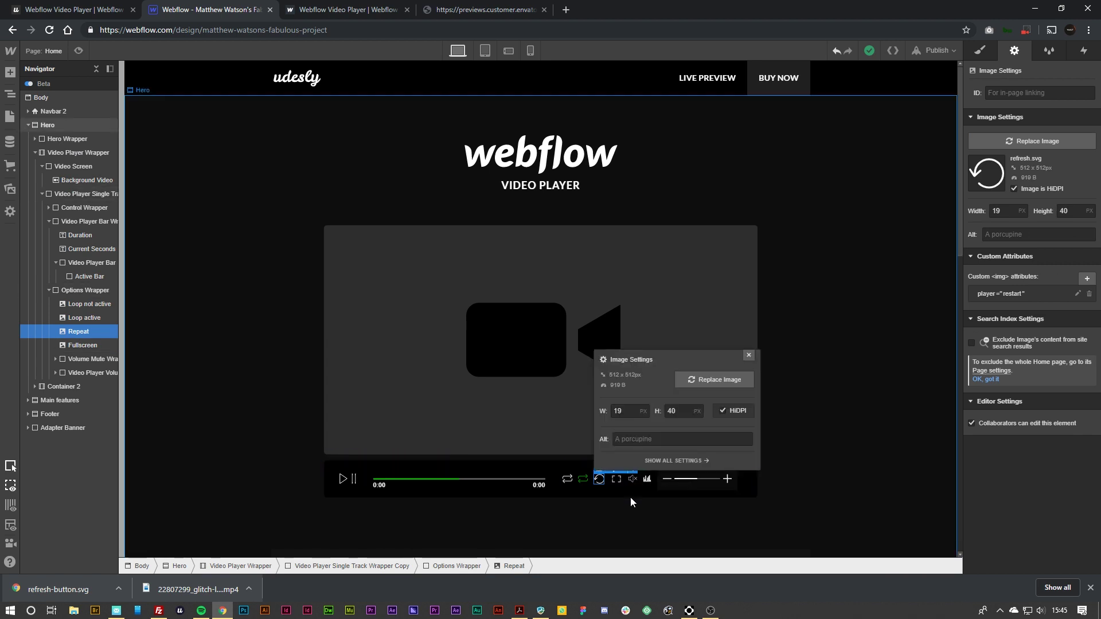
pyautogui.click(704, 379)
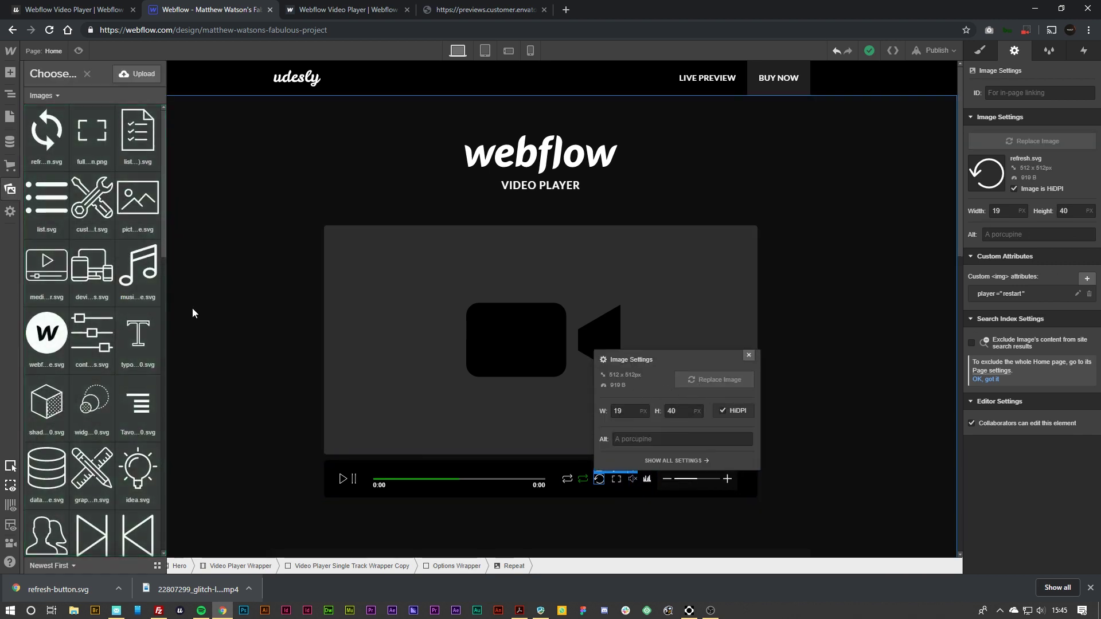
pyautogui.click(46, 133)
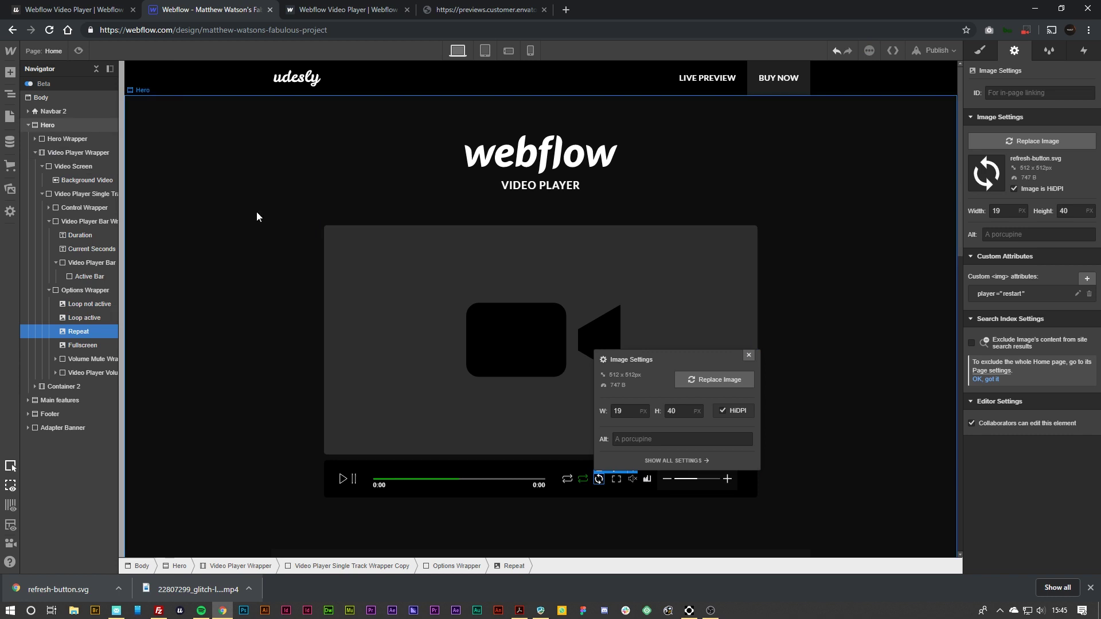
pyautogui.click(831, 438)
pyautogui.click(934, 50)
pyautogui.click(855, 162)
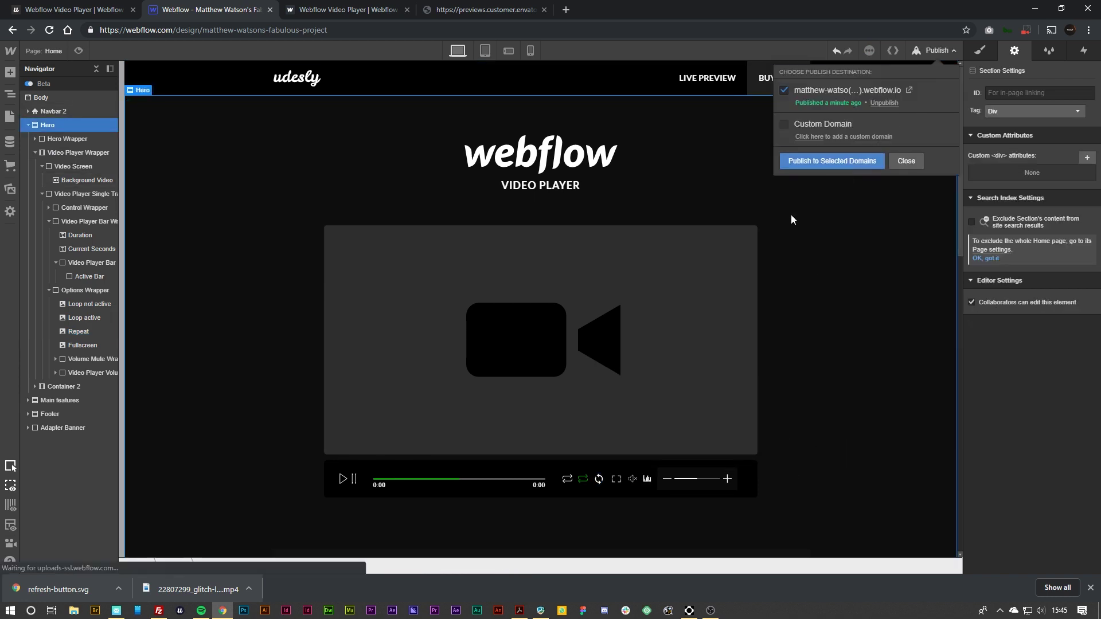
# On the live site, play the Glitch Logo video with its new Repeat icon.
pyautogui.click(355, 7)
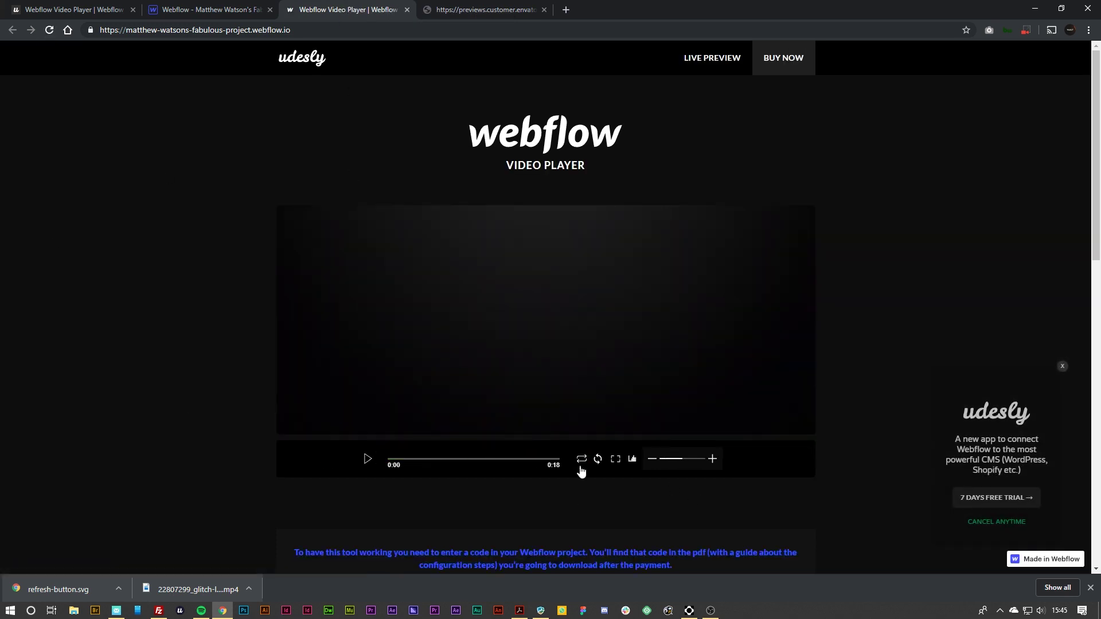
pyautogui.click(598, 460)
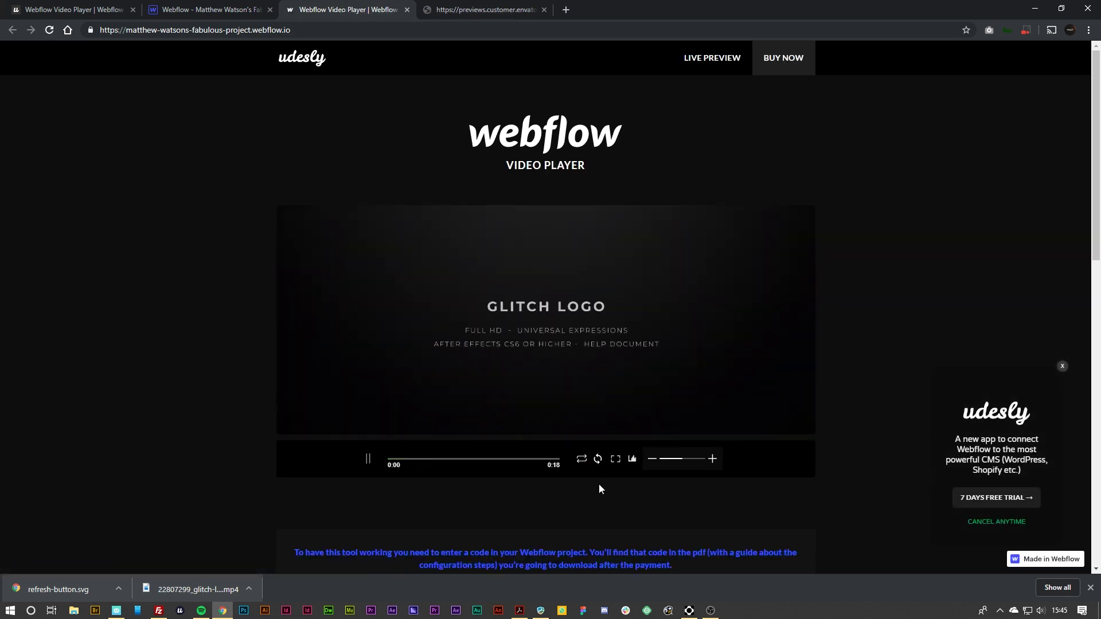
# Return to the udesly.com Webflow Video Player tab and scroll down the page.
pyautogui.click(72, 9)
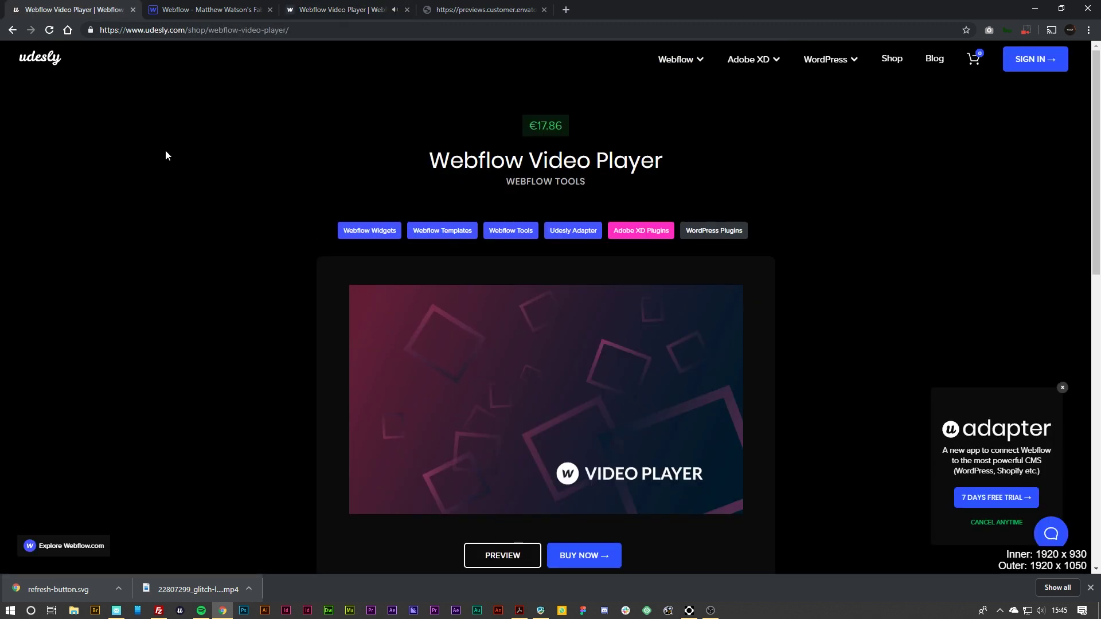
pyautogui.scroll(-2, 165, 153)
pyautogui.scroll(-1, 166, 155)
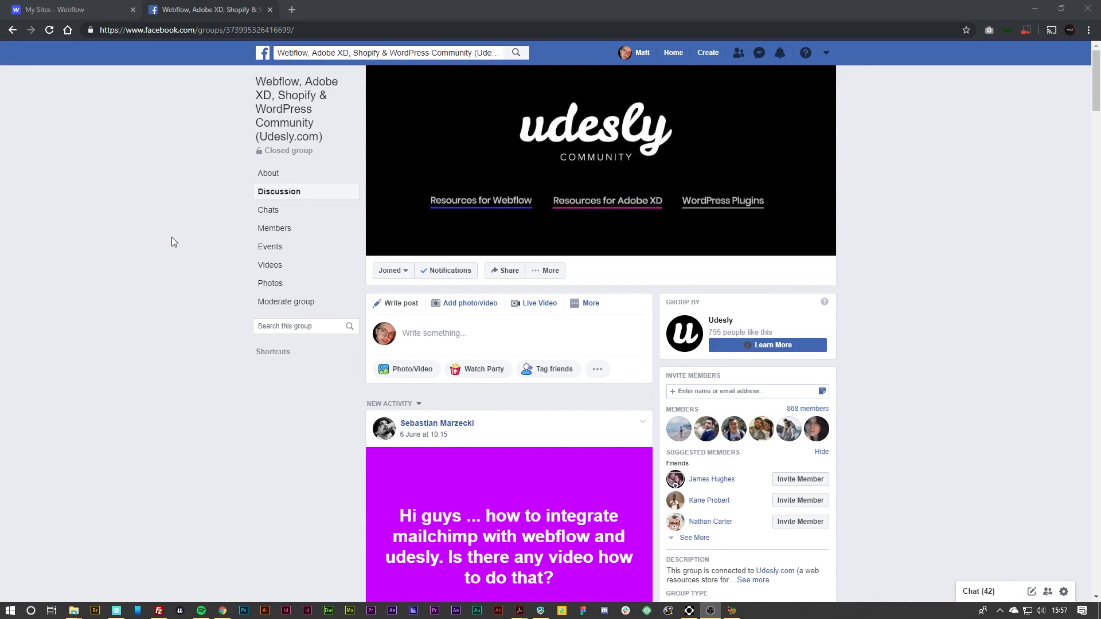
pyautogui.scroll(-5, 180, 217)
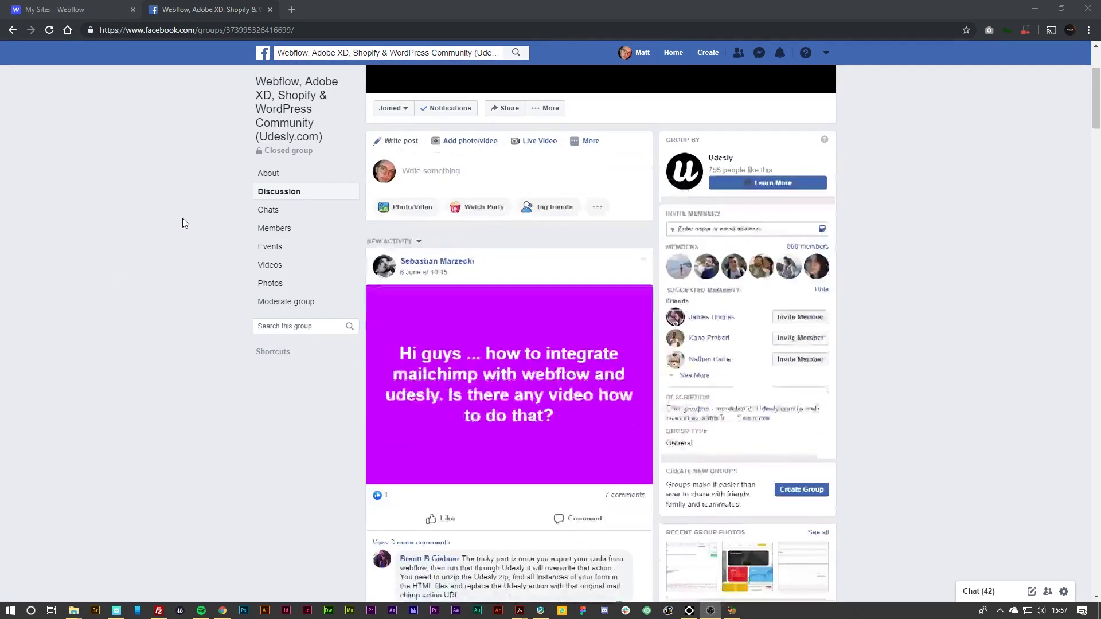
pyautogui.scroll(-5, 182, 224)
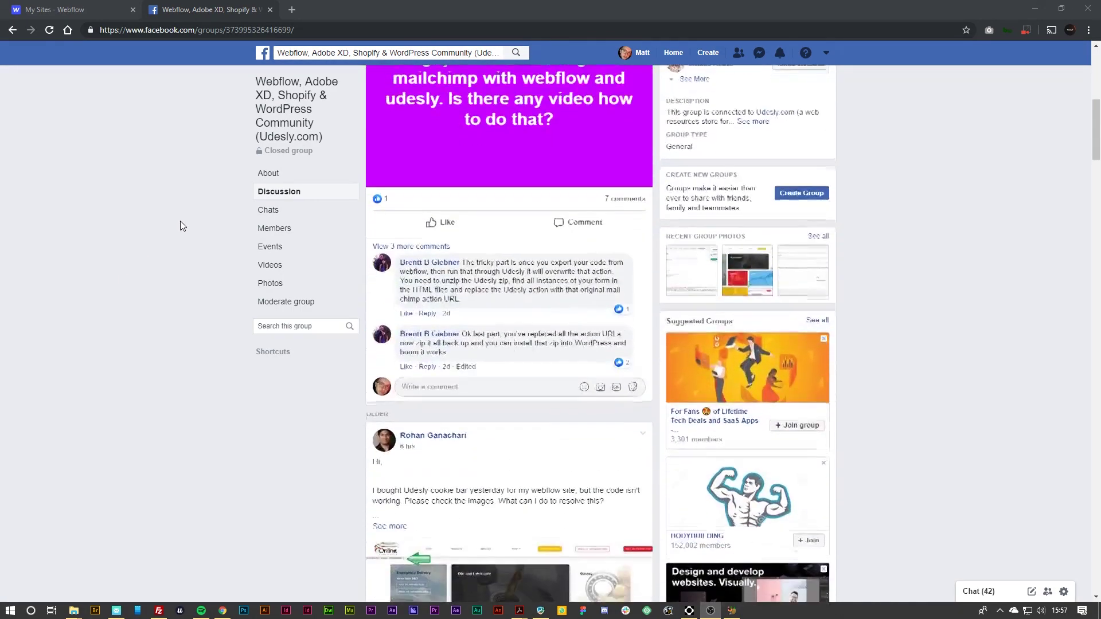
pyautogui.scroll(-5, 179, 222)
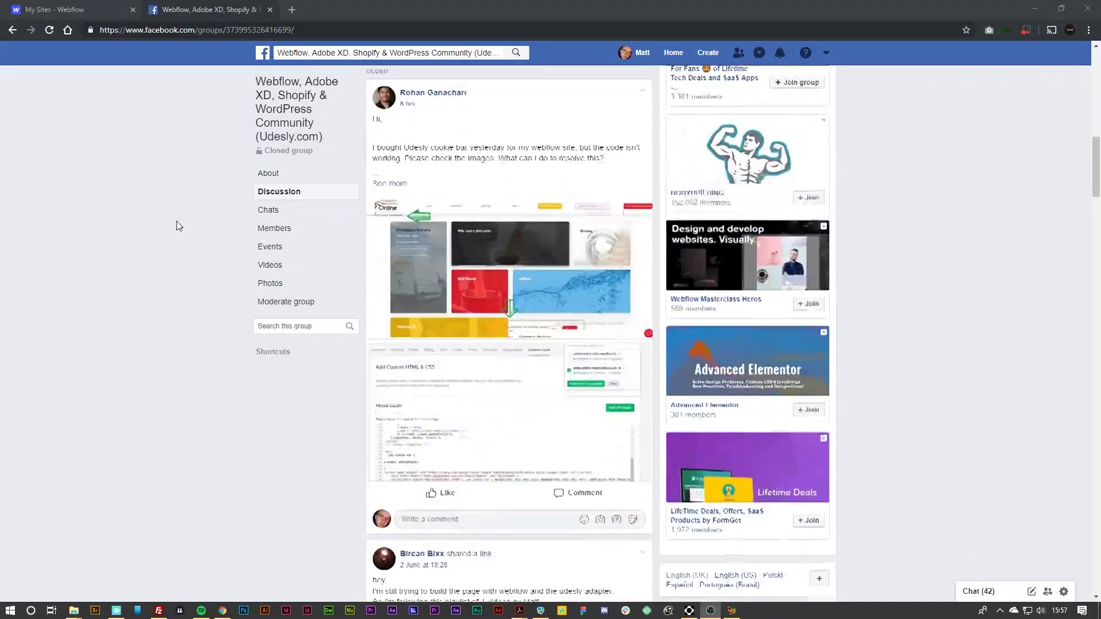
pyautogui.scroll(-1, 180, 235)
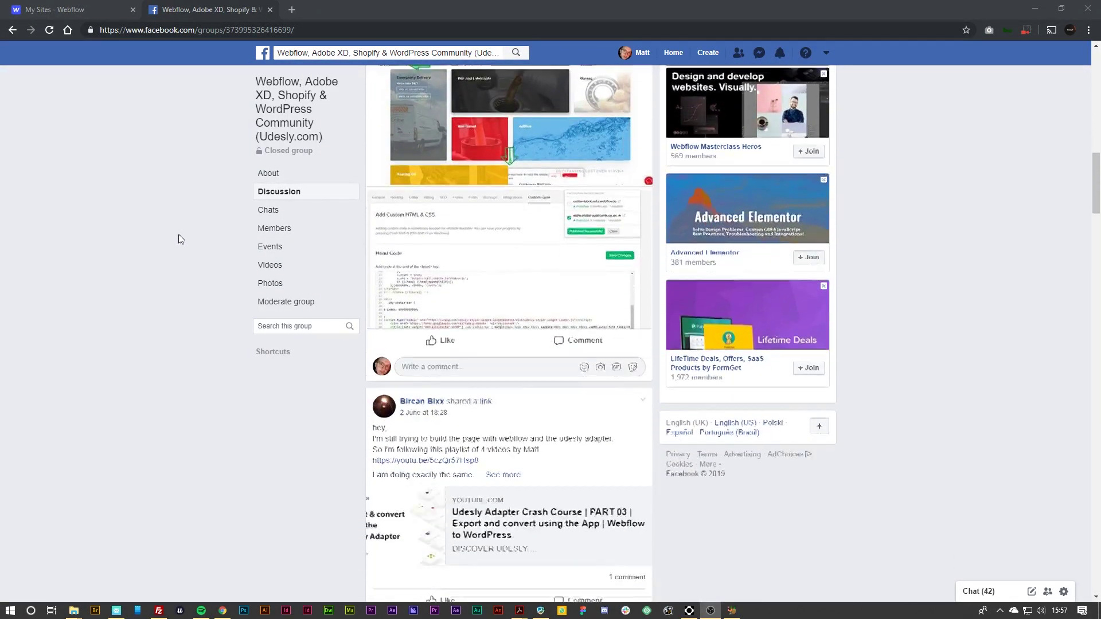